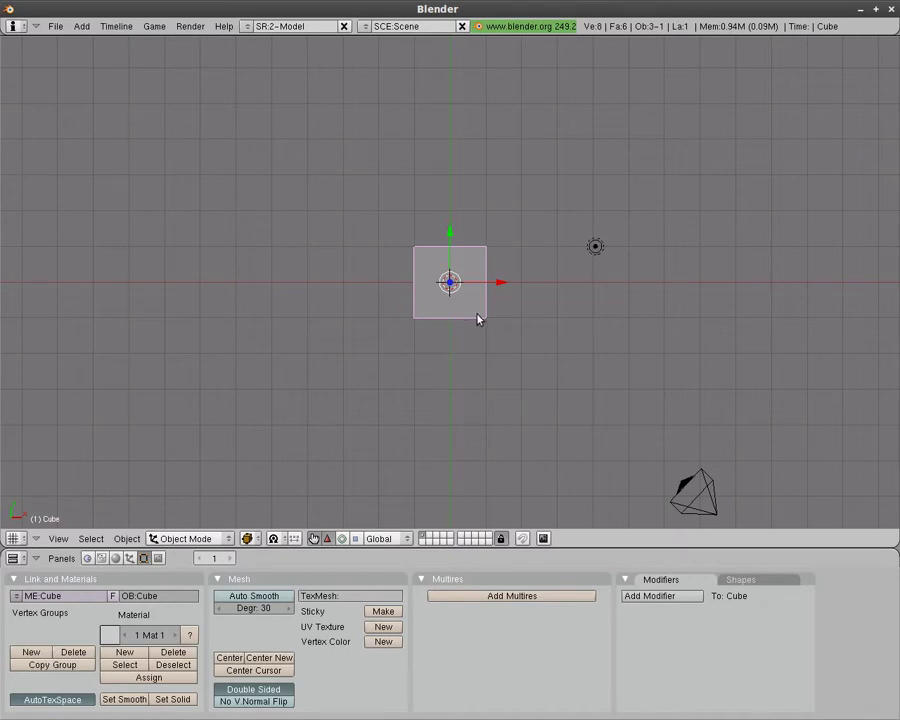
# Insert a LocRotScale keyframe for the cube at frame 1
pyautogui.press('i')
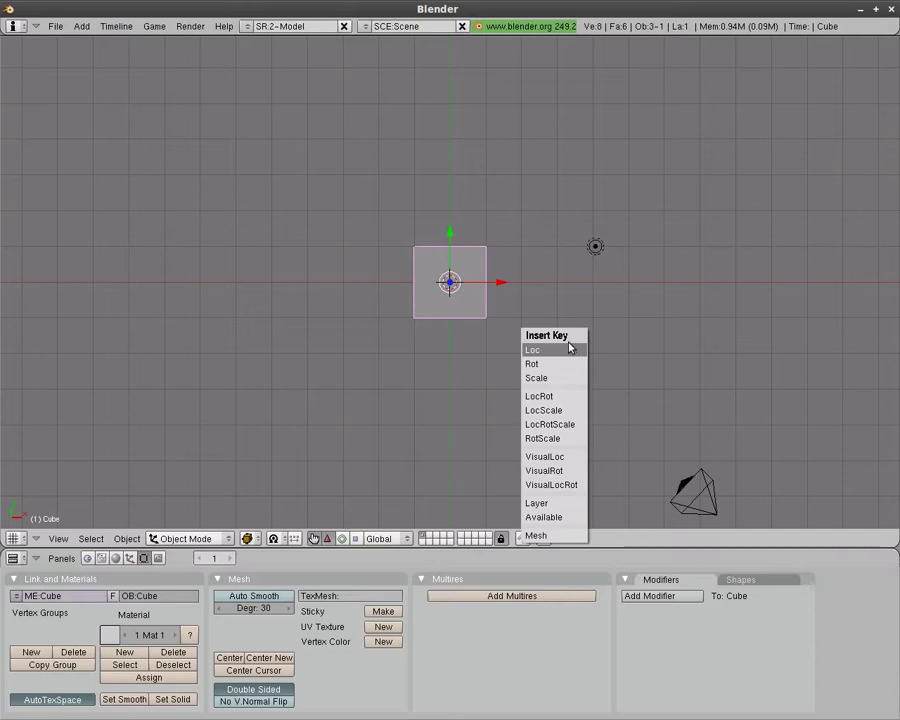
pyautogui.click(571, 428)
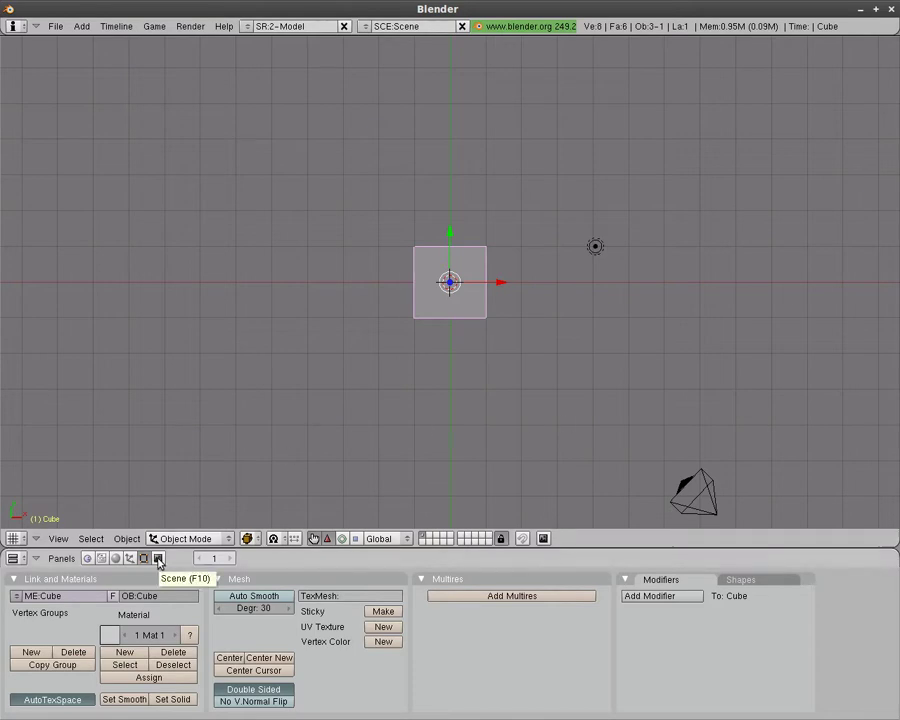
# Set the animation's end frame to 150 in the scene settings
pyautogui.click(158, 559)
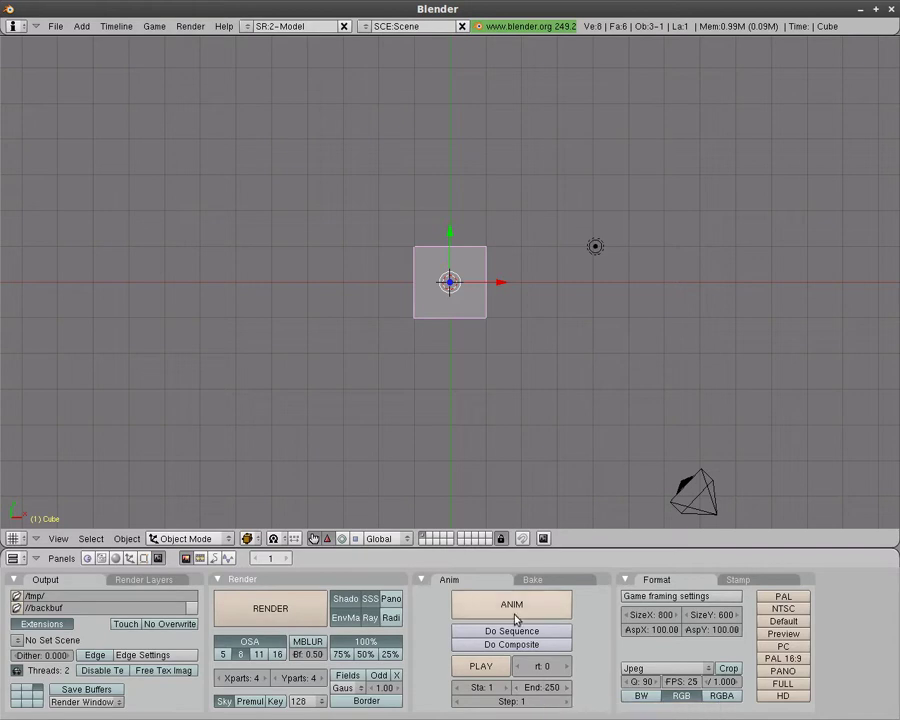
pyautogui.click(560, 690)
pyautogui.write('150')
pyautogui.press('Return')
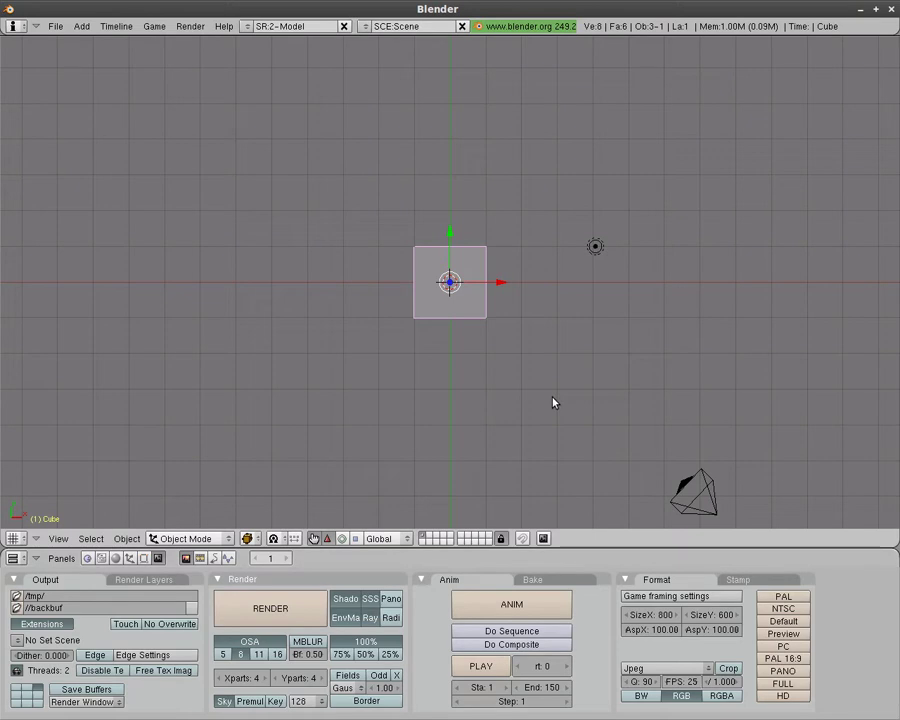
# Rotate the cube at the last frame, 150, and insert a LocRotScale keyframe there
pyautogui.hotkey('shift', 'Right')
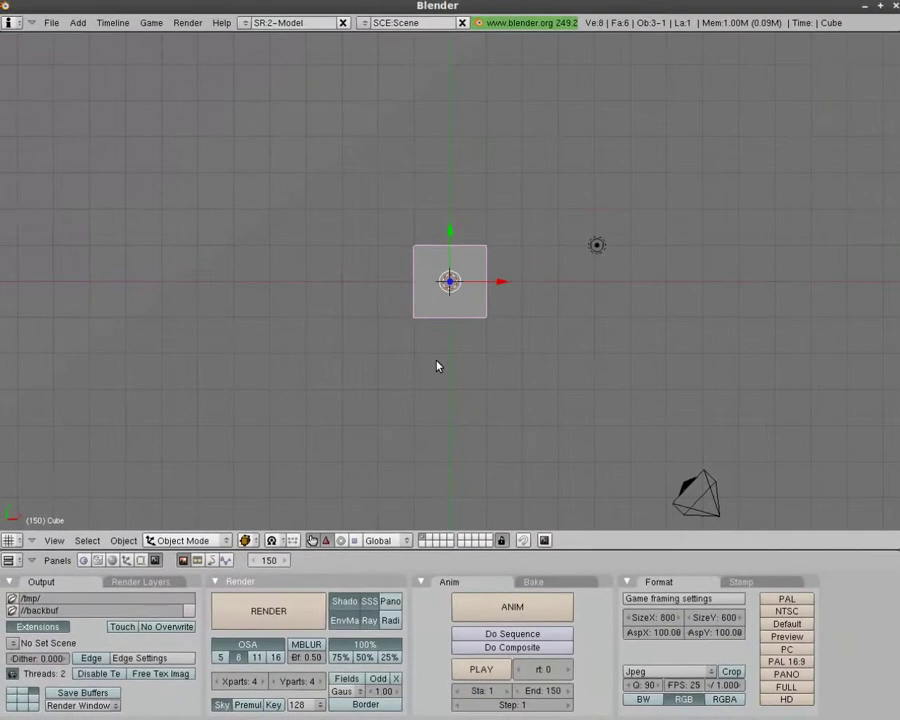
pyautogui.scroll(-3, 423, 394)
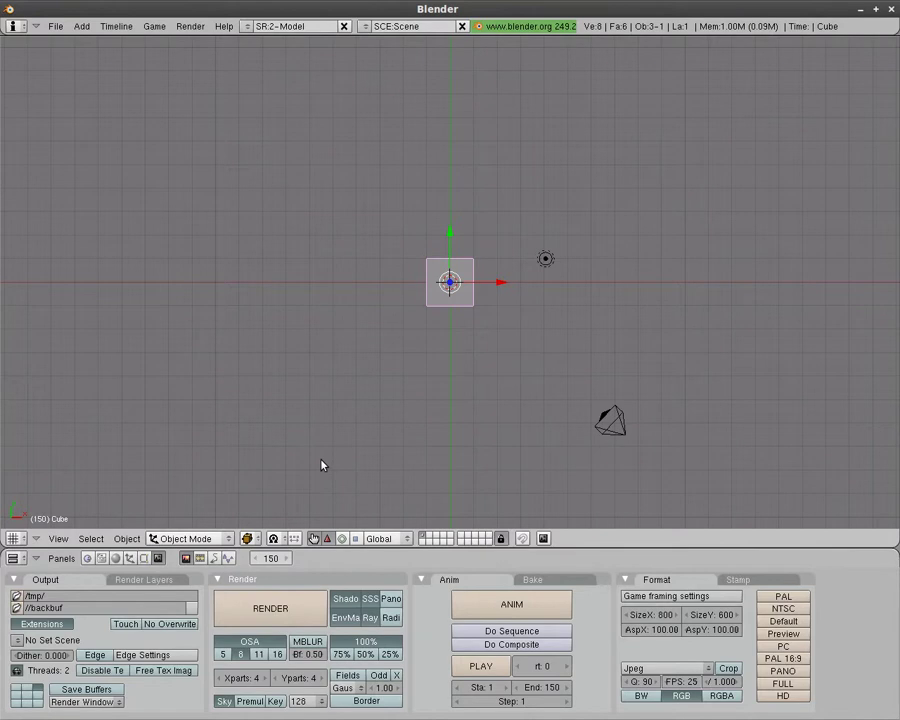
pyautogui.press('r')
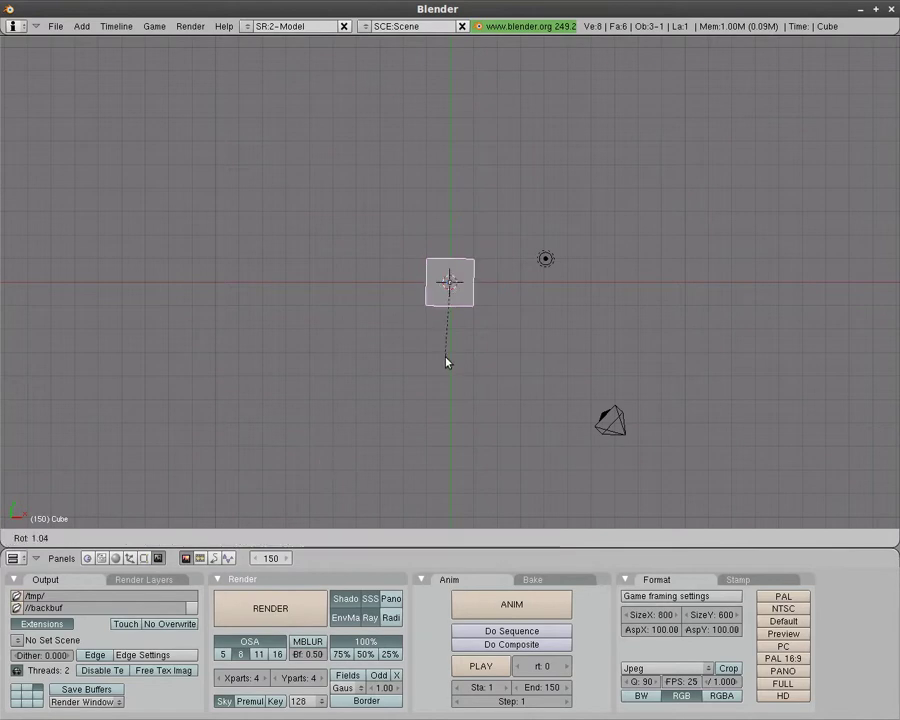
pyautogui.press('Escape')
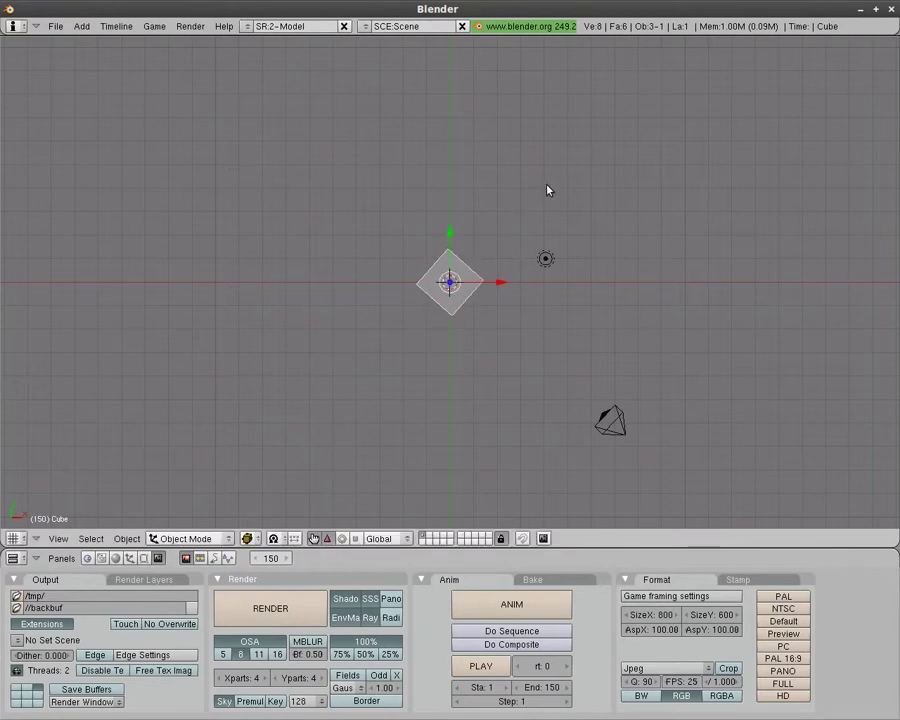
pyautogui.press('i')
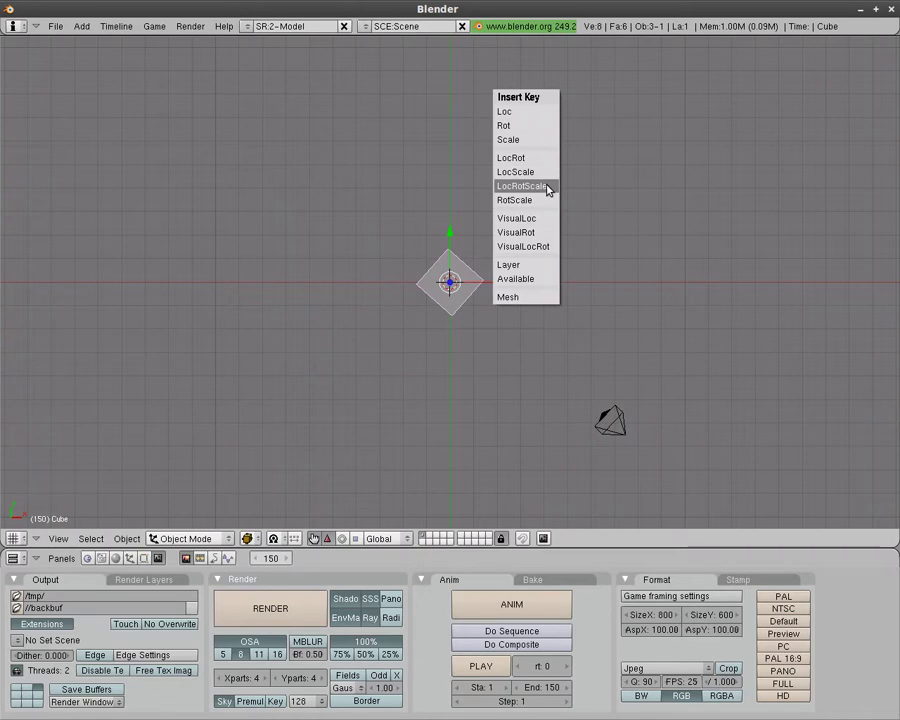
pyautogui.click(546, 186)
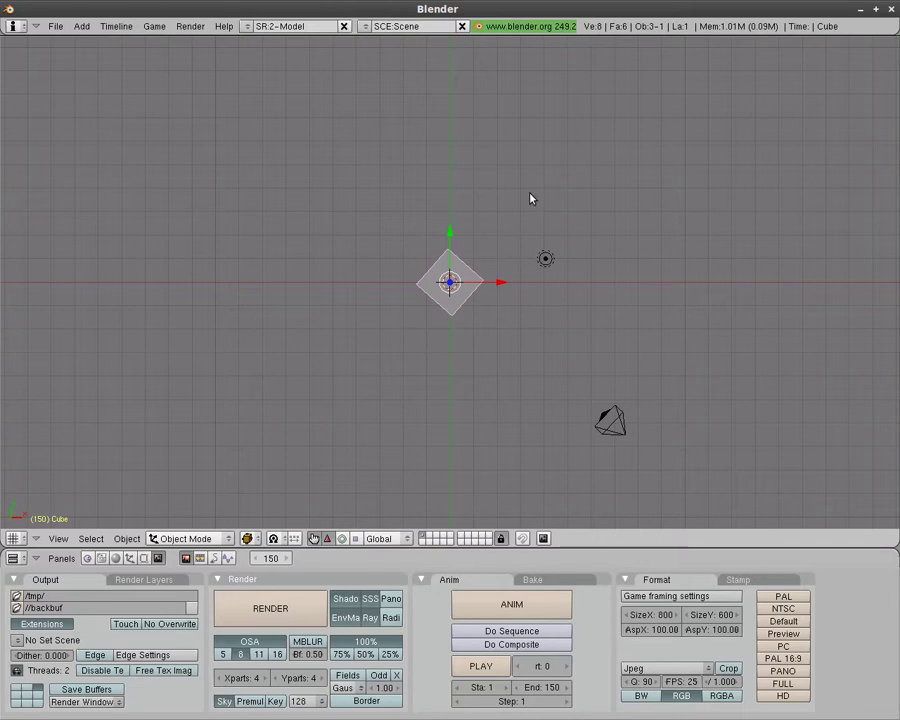
# Play back the cube's rotation animation in the viewport and stop it
pyautogui.keyDown('alt'); pyautogui.scroll(20, 531, 196); pyautogui.keyUp('alt')
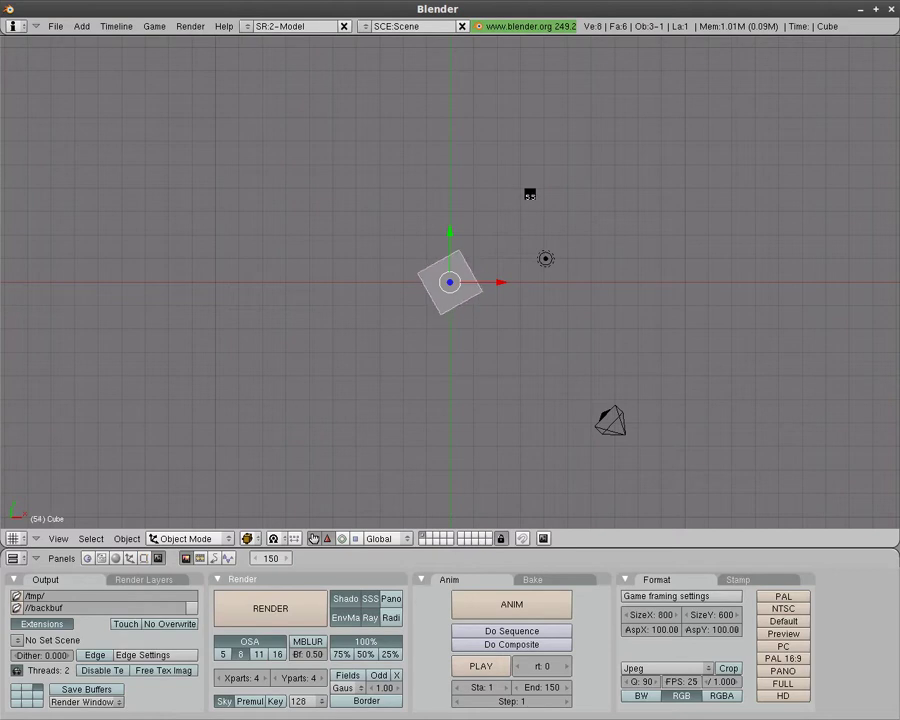
pyautogui.press('Escape')
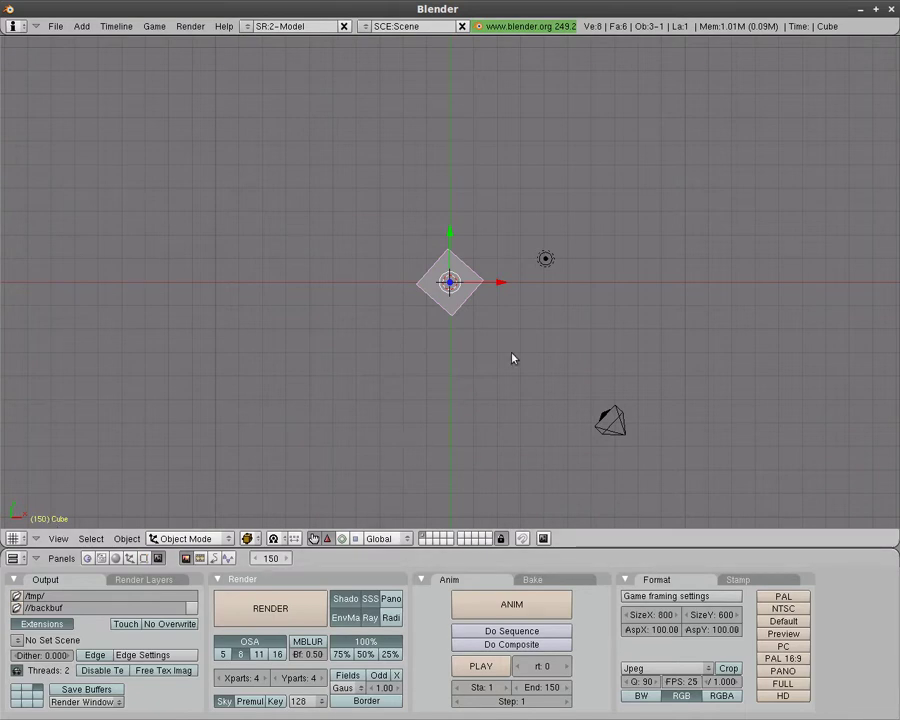
# Step back through the animation one frame at a time to frame 129
pyautogui.press('Left')
pyautogui.press('Left')
pyautogui.press('Left')
pyautogui.press('Left')
pyautogui.press('Left')
pyautogui.press('Left')
pyautogui.press('Left')
pyautogui.press('Left')
pyautogui.press('Left')
pyautogui.press('Left')
pyautogui.press('Left')
pyautogui.press('Left')
pyautogui.press('Left')
pyautogui.press('Left')
pyautogui.press('Left')
pyautogui.press('Left')
pyautogui.press('Left')
pyautogui.press('Left')
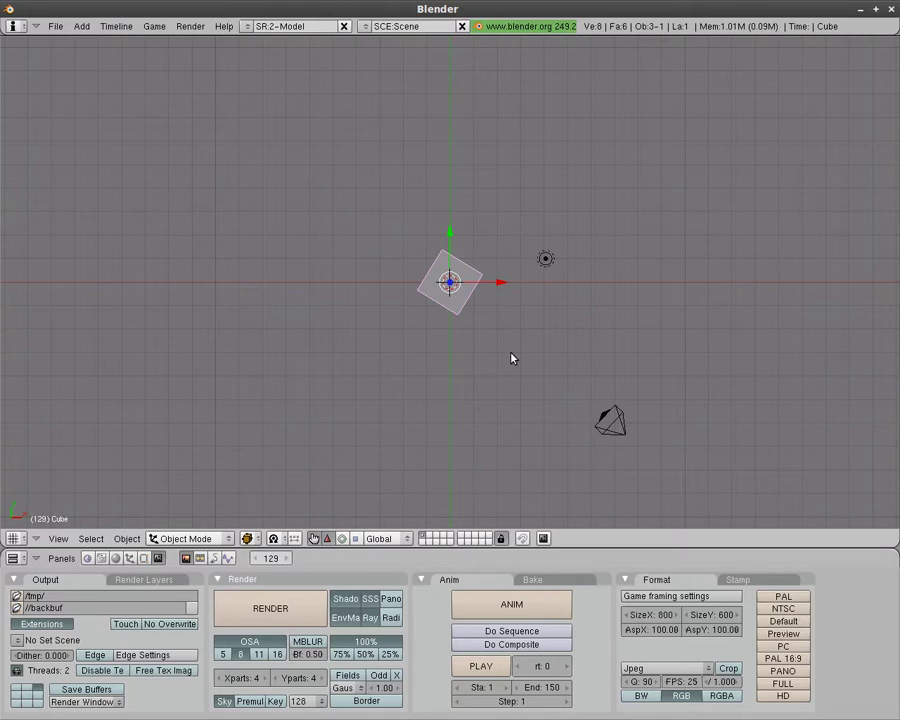
# Step forward through the animation one frame at a time to the last frame, 150
pyautogui.press('Right')
pyautogui.press('Right')
pyautogui.press('Right')
pyautogui.press('Right')
pyautogui.press('Right')
pyautogui.press('Right')
pyautogui.press('Right')
pyautogui.press('Right')
pyautogui.press('Right')
pyautogui.press('Right')
pyautogui.press('Right')
pyautogui.press('Right')
pyautogui.press('Right')
pyautogui.press('Right')
pyautogui.press('Right')
pyautogui.press('Right')
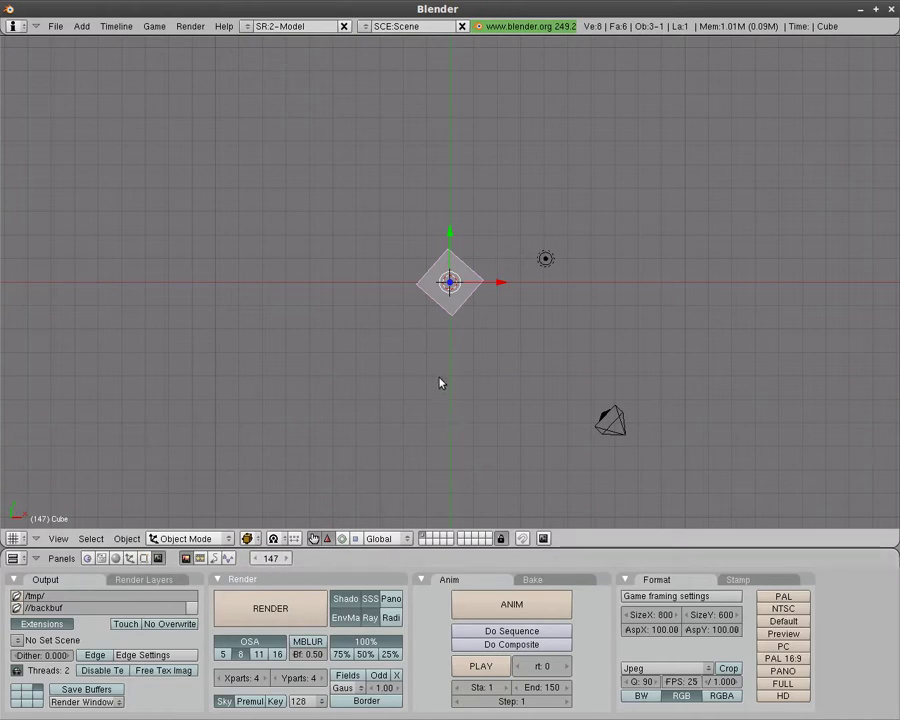
pyautogui.press('Right')
pyautogui.press('Right')
pyautogui.press('Right')
# Return to frame 1 and move ahead and back through the animation in ten-frame jumps
pyautogui.hotkey('shift', 'Left')
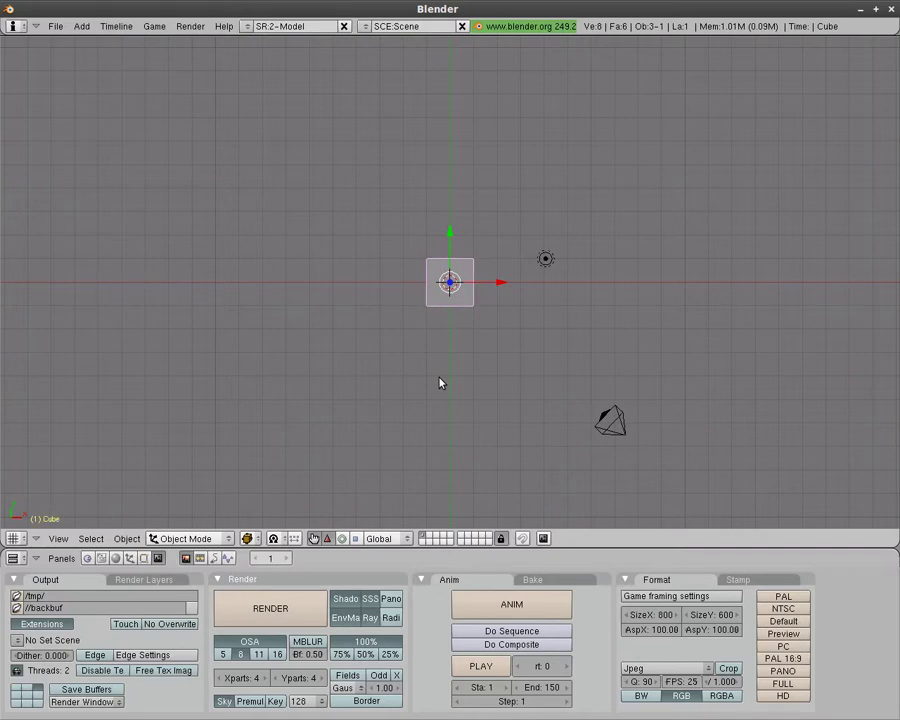
pyautogui.press('Up')
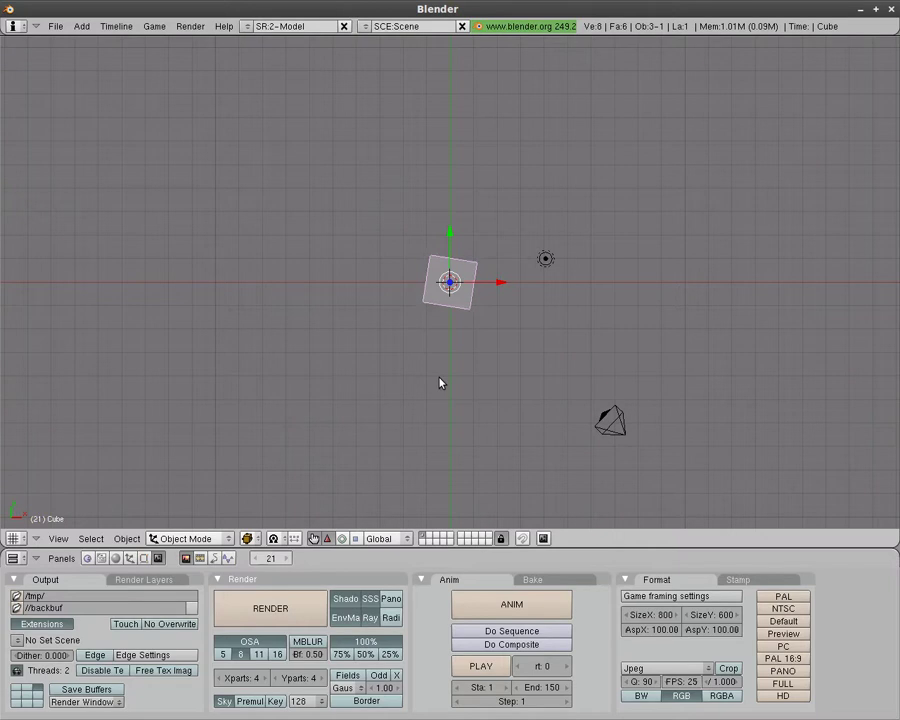
pyautogui.press('Down')
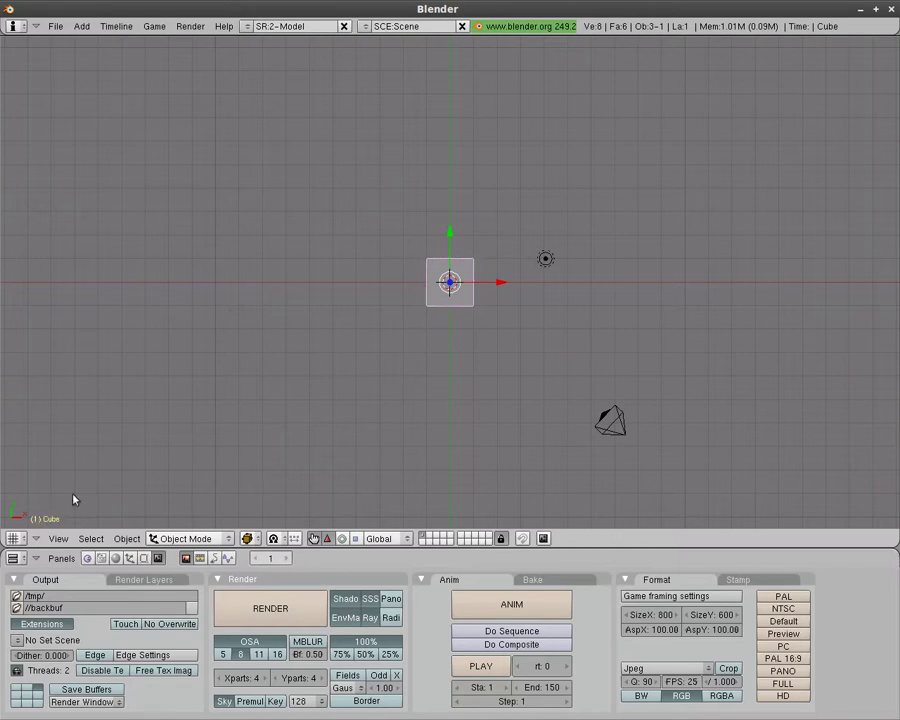
pyautogui.press('Up')
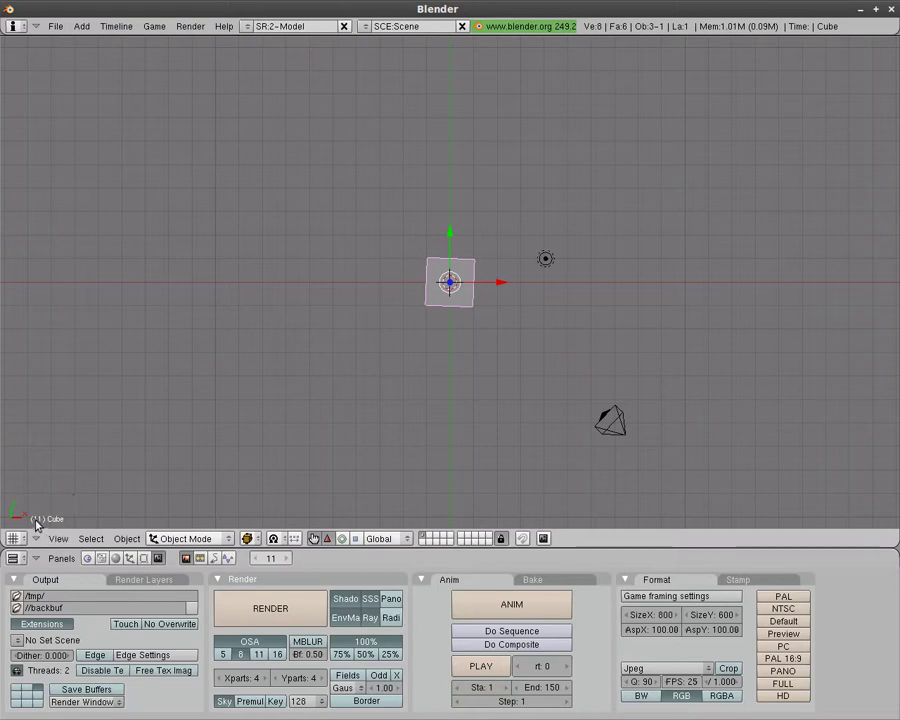
pyautogui.press('Up')
pyautogui.press('Up')
pyautogui.press('Up')
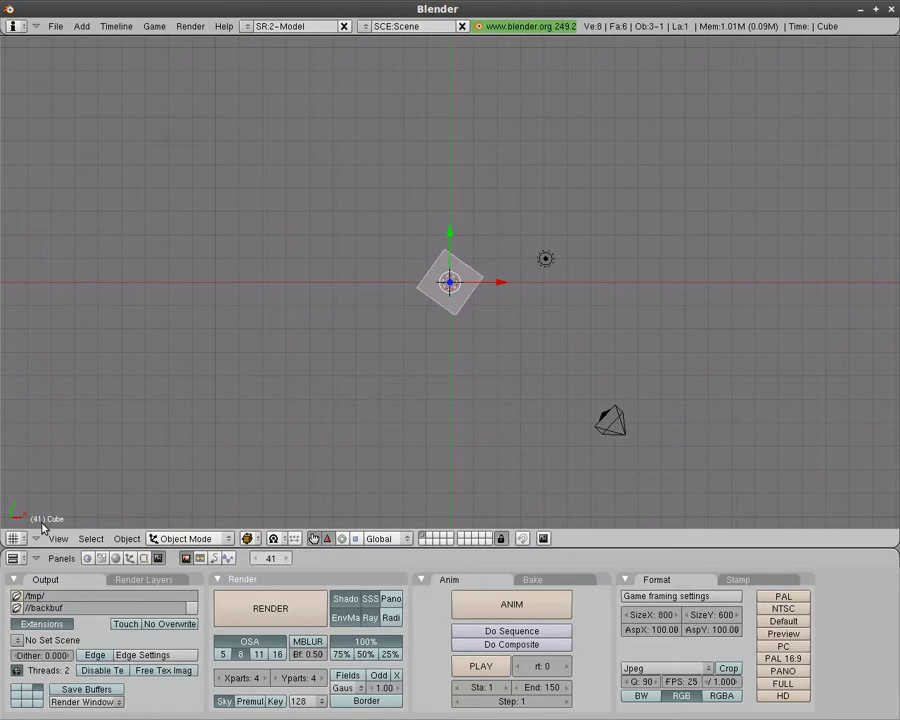
pyautogui.press('Down')
# Advance from frame 1 to frame 5 singly, jump by tens to frame 35, and jump back to frame 1
pyautogui.hotkey('shift', 'Left')
pyautogui.press('Right')
pyautogui.press('Right')
pyautogui.press('Right')
pyautogui.press('Right')
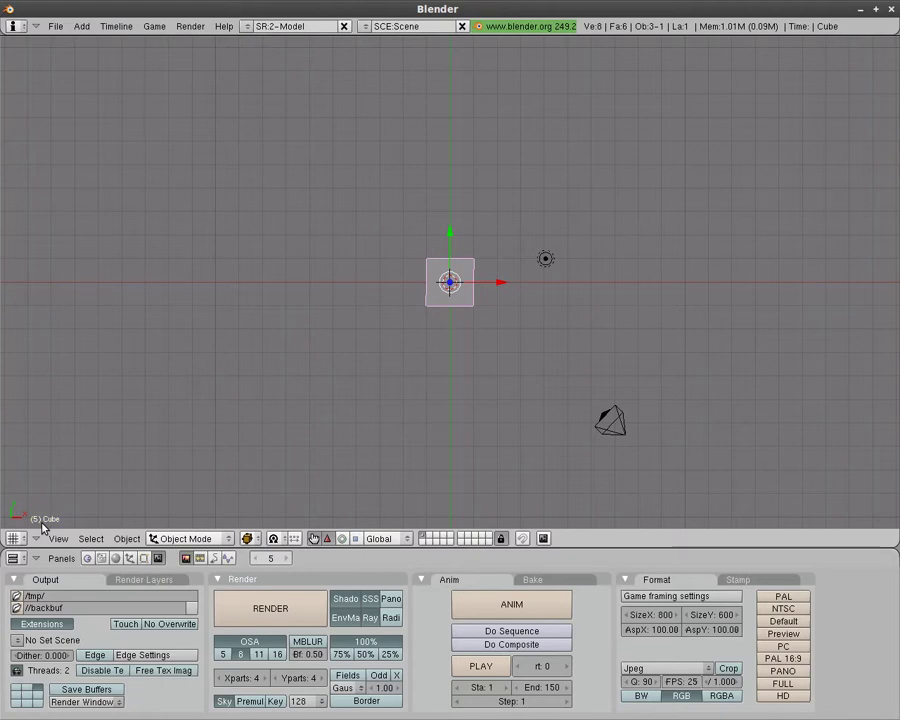
pyautogui.press('Up')
pyautogui.press('Up')
pyautogui.press('Up')
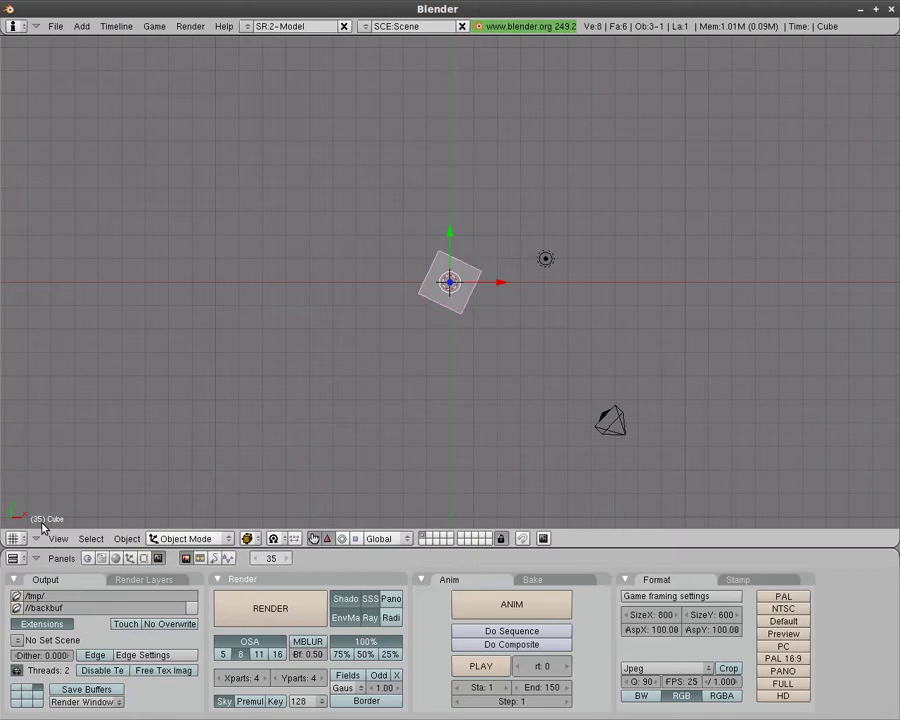
pyautogui.press('Down')
pyautogui.press('Down')
pyautogui.press('Down')
pyautogui.press('Down')
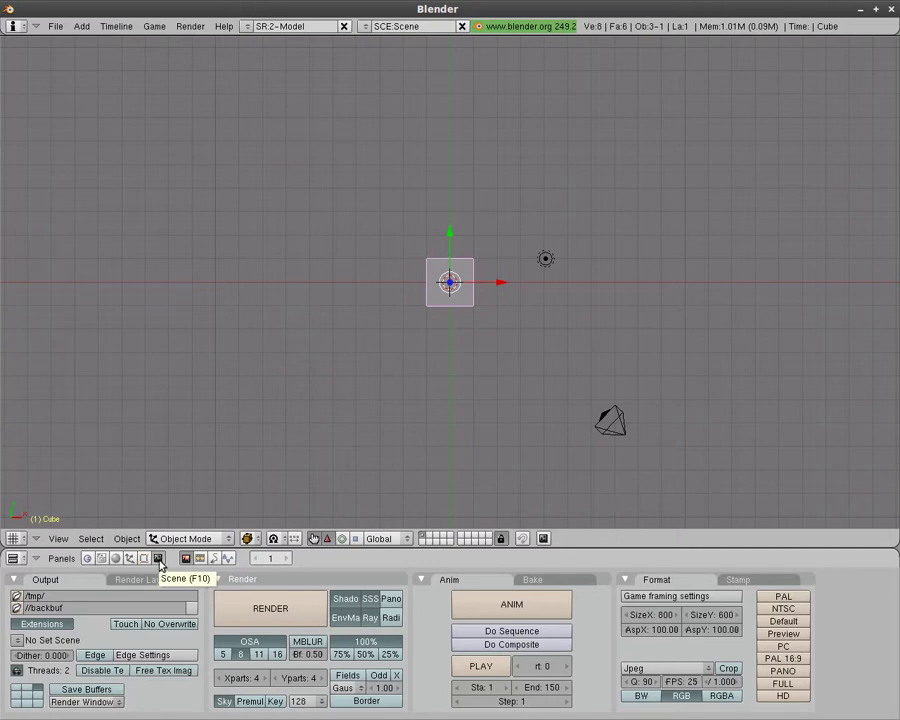
# Set the animation range to start at frame 25 and end at frame 125
pyautogui.click(463, 687)
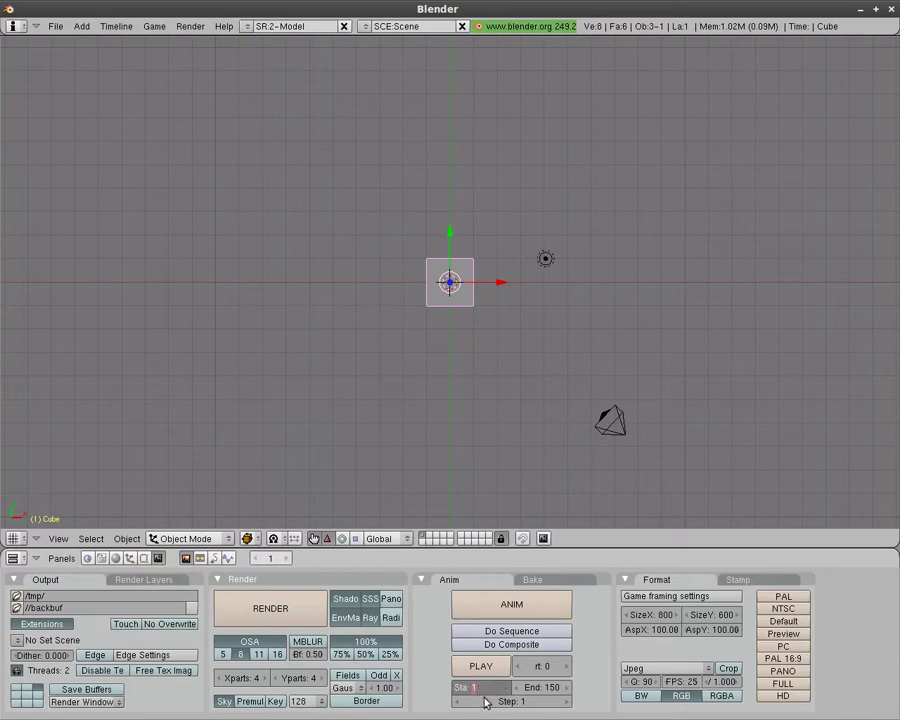
pyautogui.write('25')
pyautogui.click(550, 690)
pyautogui.write('125')
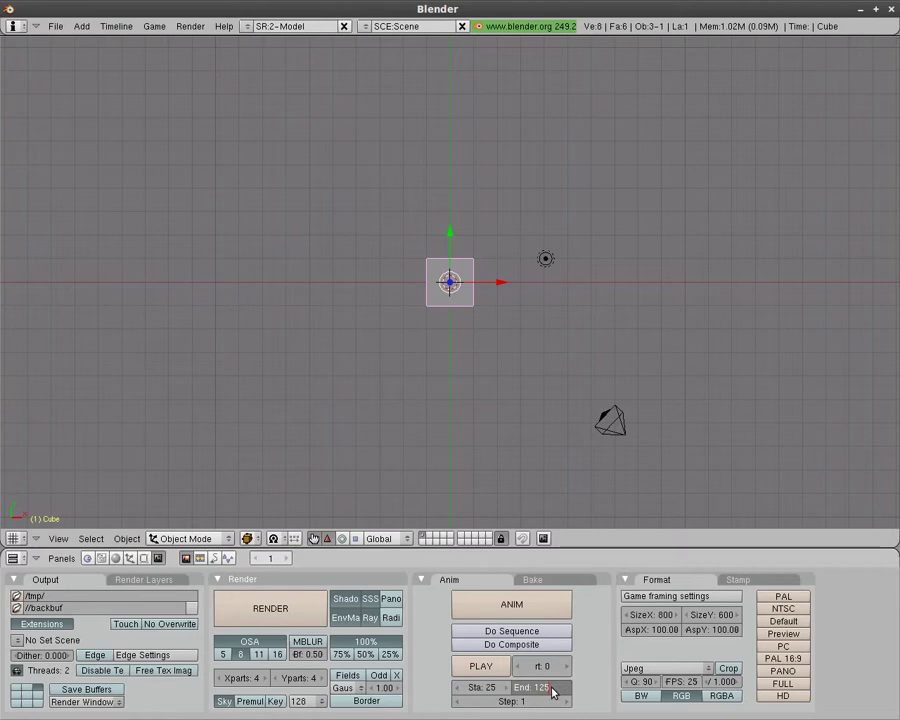
pyautogui.press('Return')
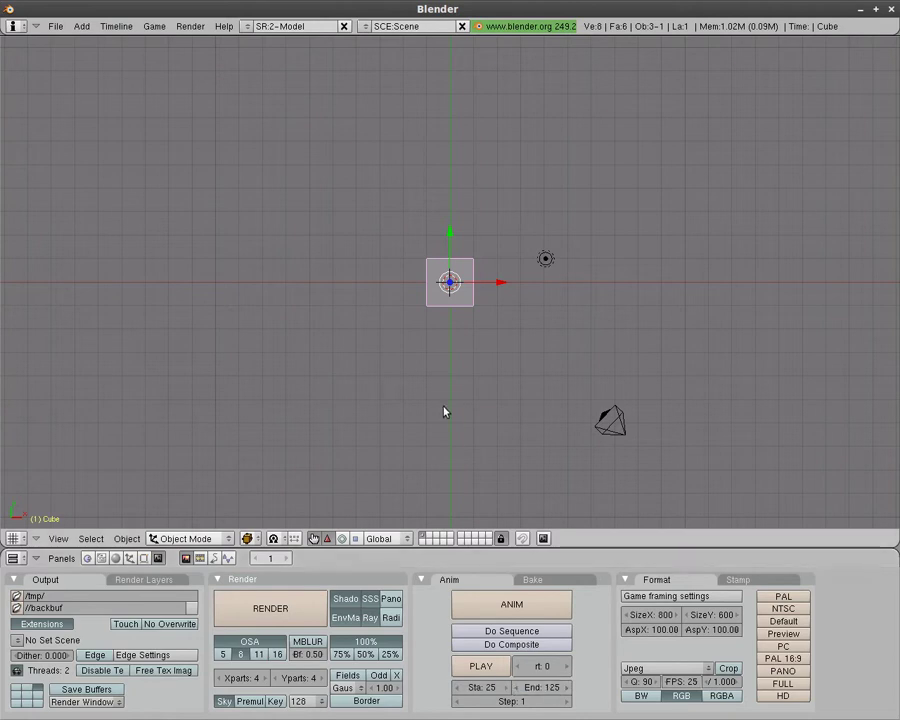
# Jump to the range's last frame, 125, and first frame, 25, and play the animation over this range
pyautogui.hotkey('shift', 'Right')
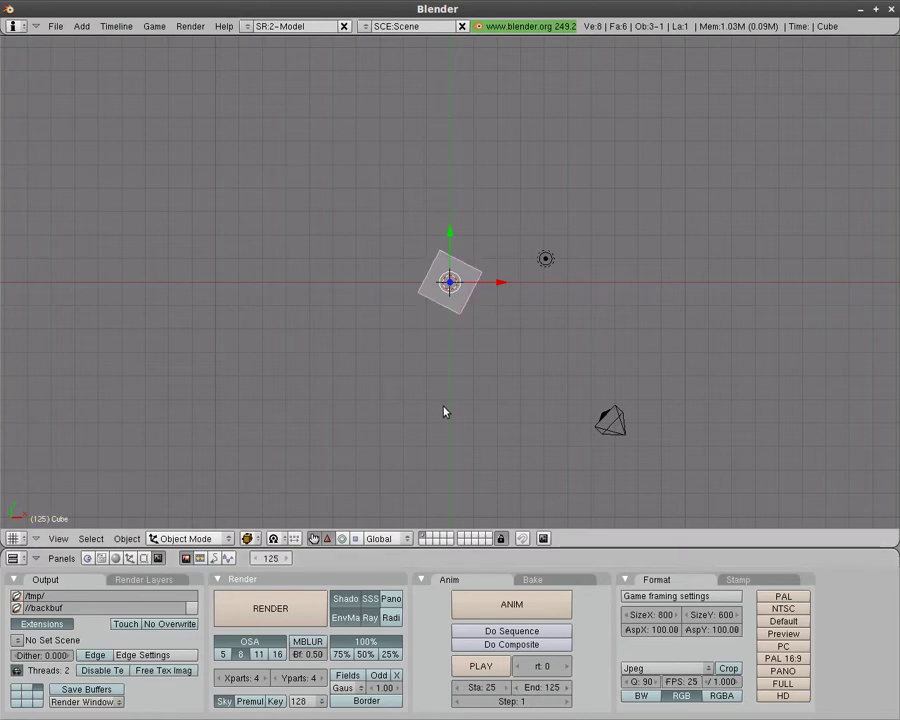
pyautogui.hotkey('shift', 'Left')
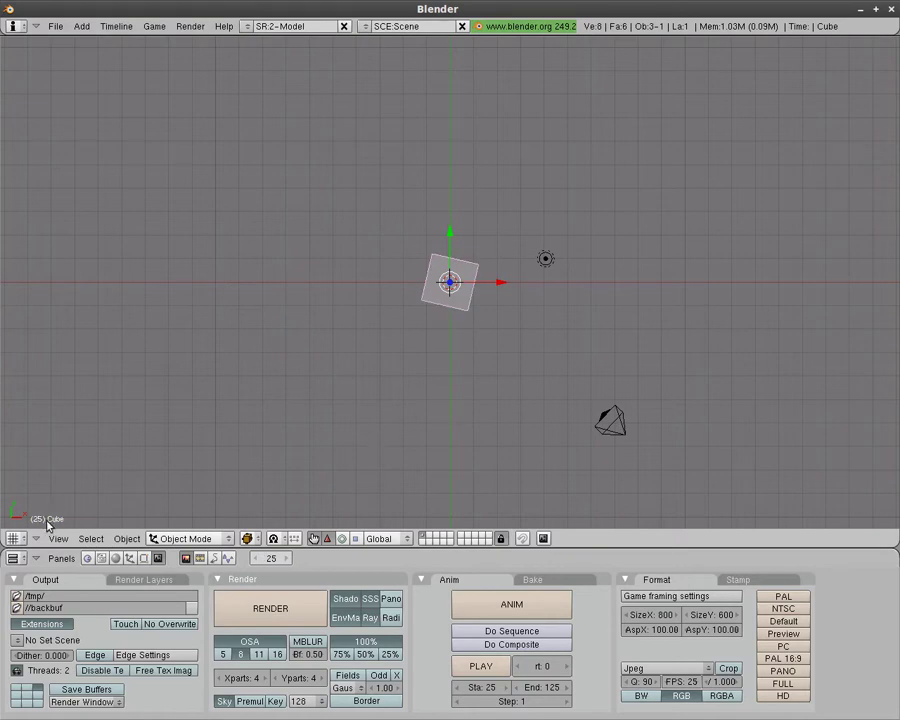
pyautogui.hotkey('alt', 'a')
pyautogui.hotkey('alt', 'a')
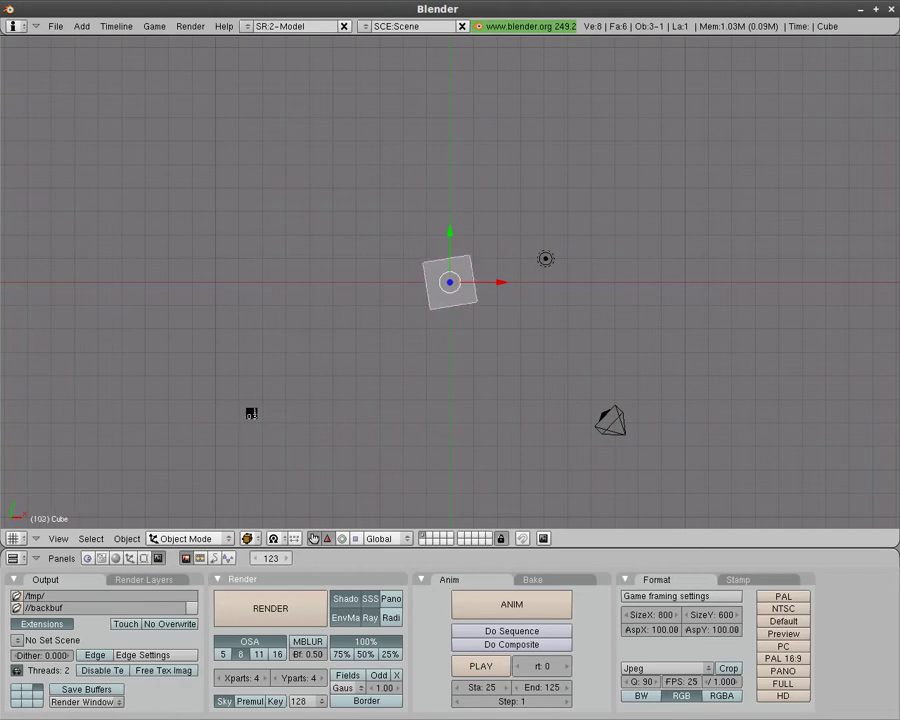
pyautogui.press('Escape')
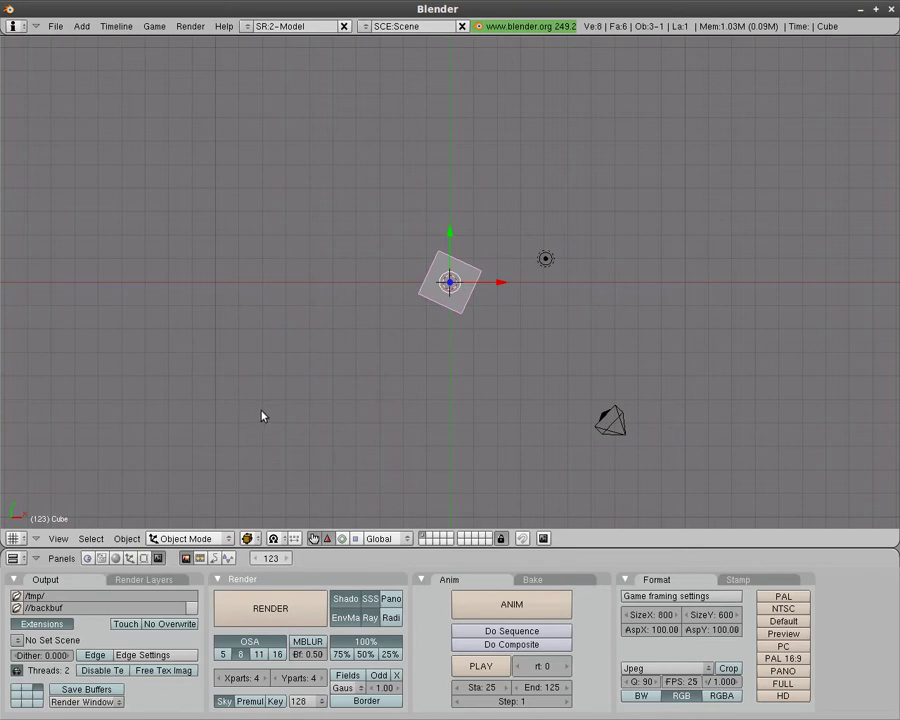